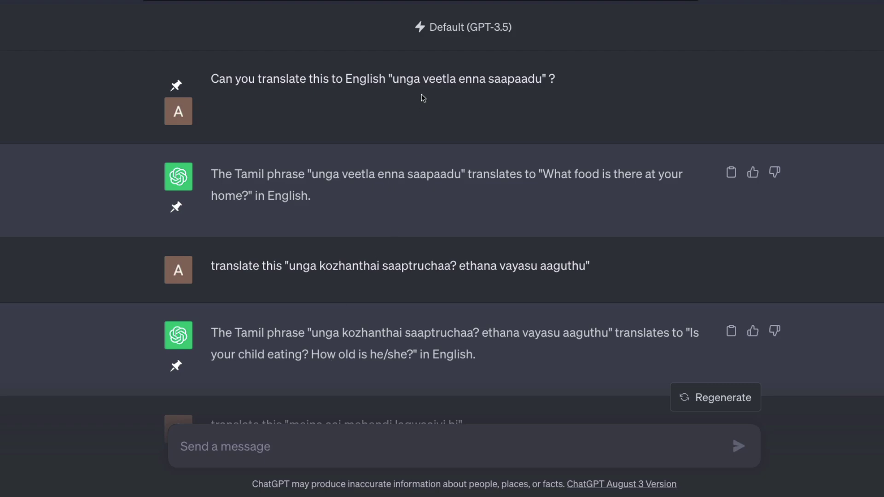
# - Switch to the Bard tab showing its reading of the Hindi poem photo
pyautogui.click(436, 2)
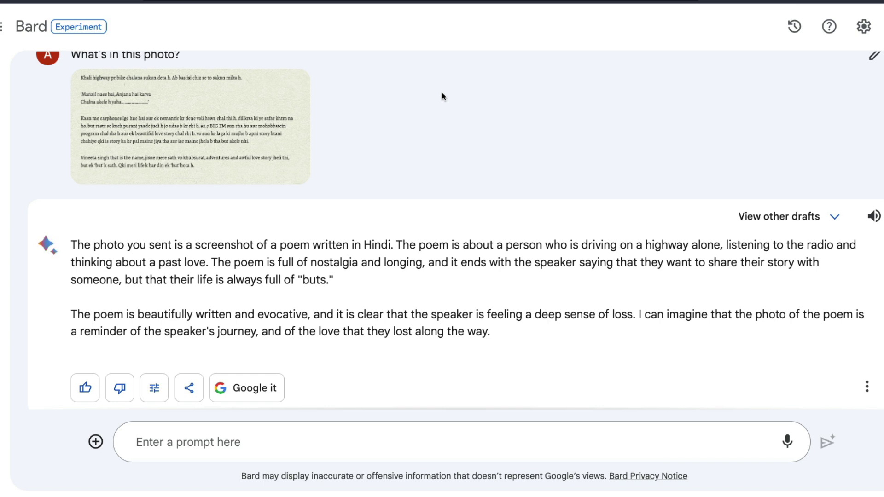
pyautogui.scroll(1, 443, 104)
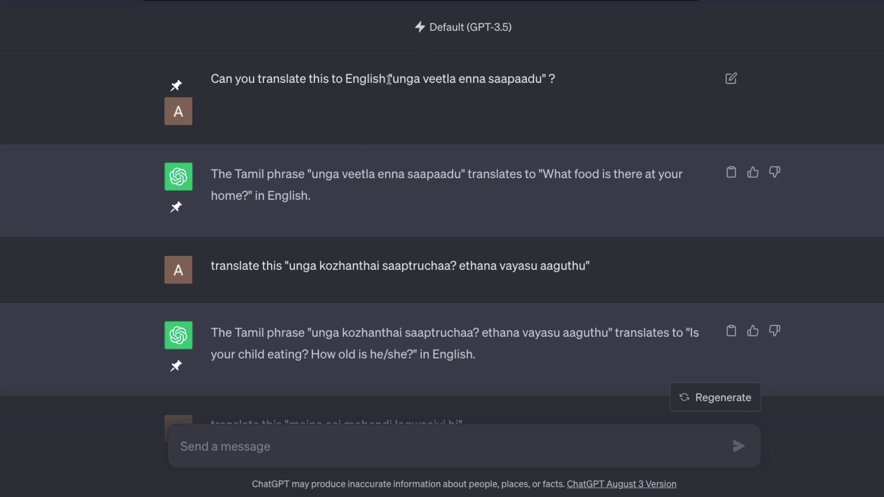
# - Highlight 'unga veetla enna saapaadu' and ChatGPT's answer, 'What food is there at your home?'
pyautogui.moveTo(392, 79); pyautogui.dragTo(541, 81)
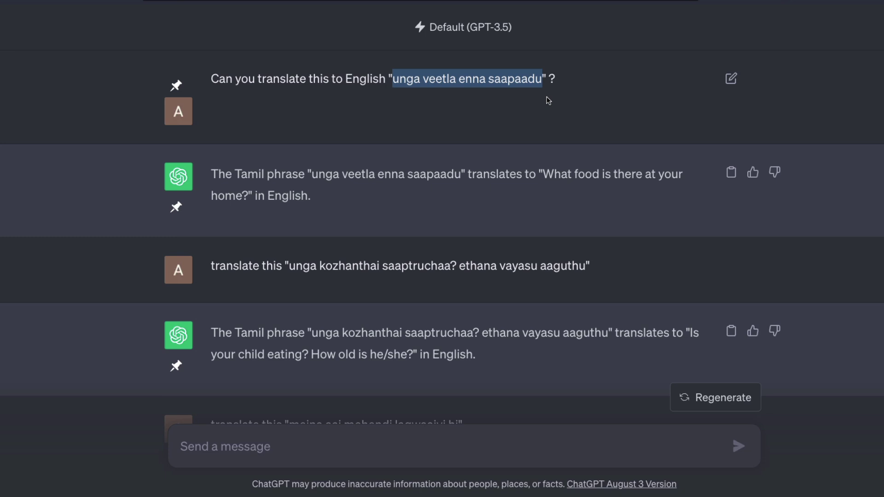
pyautogui.click(403, 85)
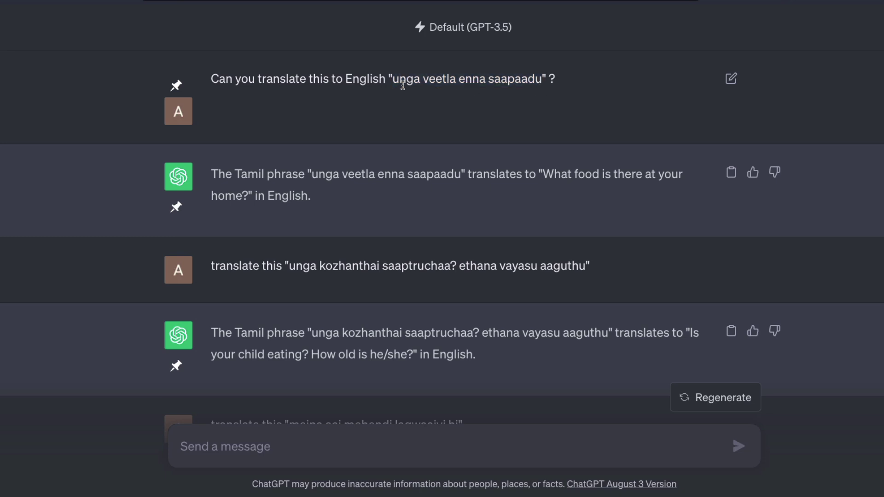
pyautogui.moveTo(392, 82); pyautogui.dragTo(542, 82)
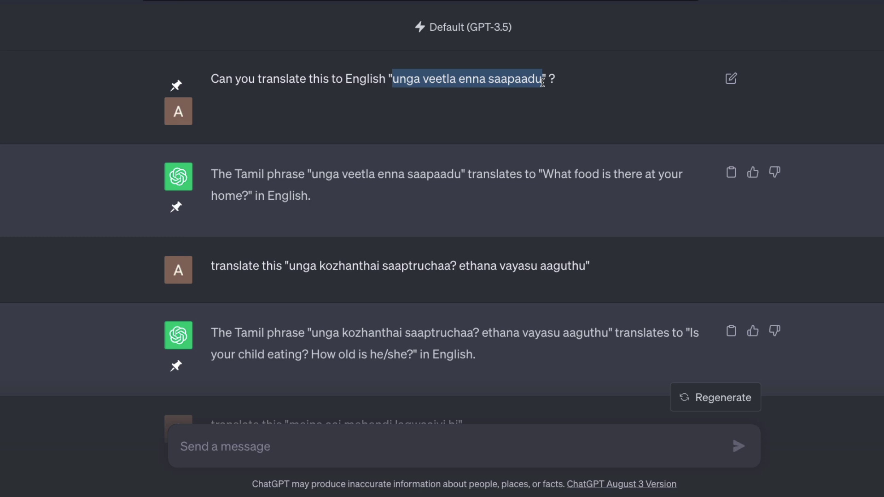
pyautogui.click(237, 142)
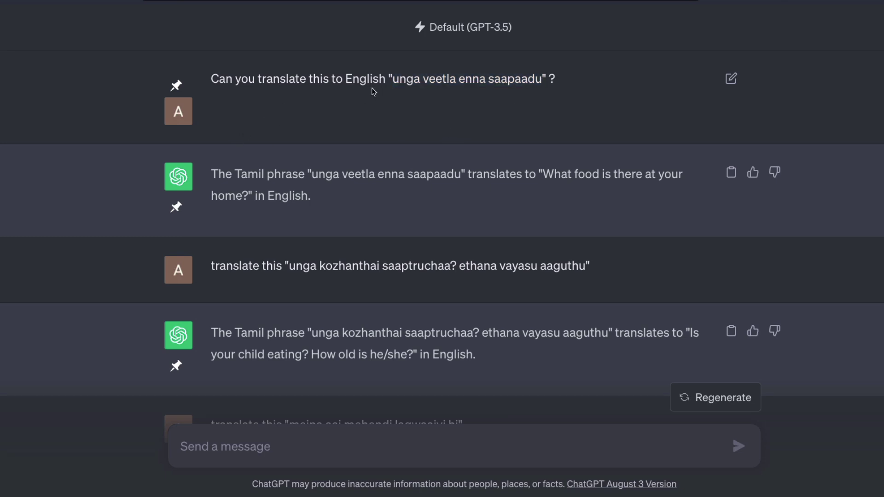
pyautogui.moveTo(392, 82); pyautogui.dragTo(546, 82)
pyautogui.click(511, 103)
pyautogui.moveTo(213, 175); pyautogui.dragTo(694, 191)
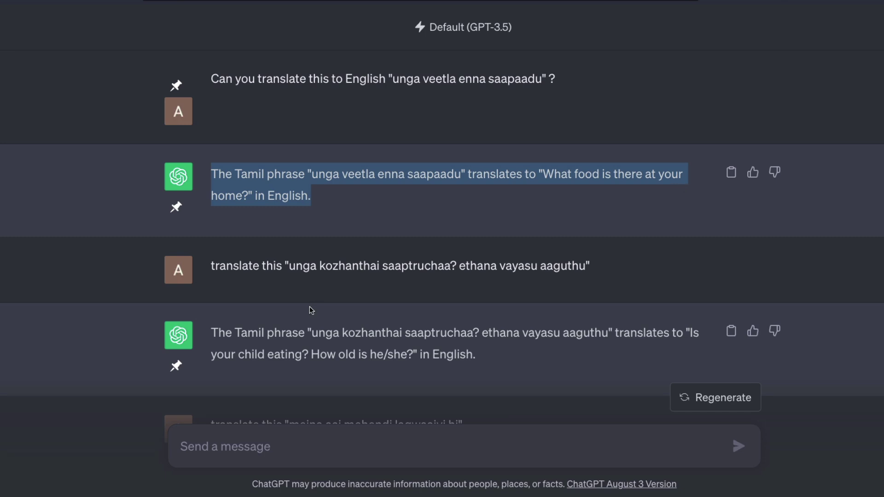
pyautogui.scroll(-1, 310, 294)
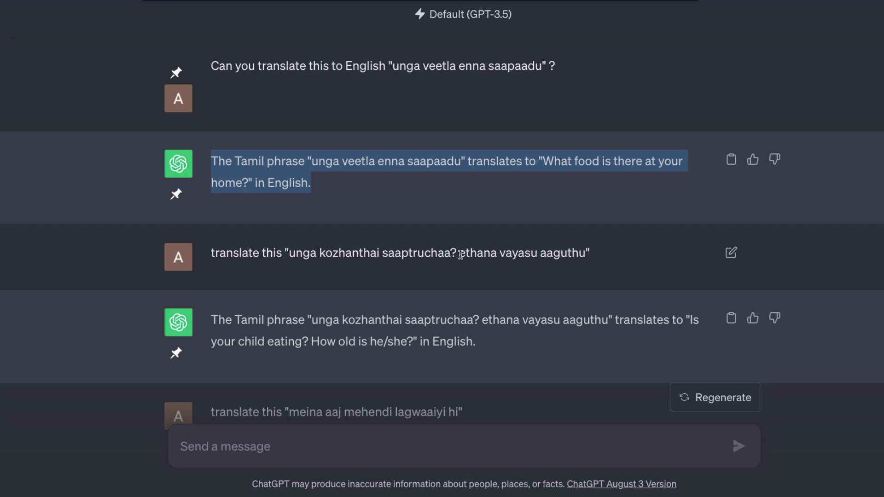
# - Highlight 'ethana vayasu' and ChatGPT's translation of the second Tamil phrase
pyautogui.moveTo(460, 253); pyautogui.dragTo(581, 256)
pyautogui.click(554, 275)
pyautogui.scroll(-1, 510, 332)
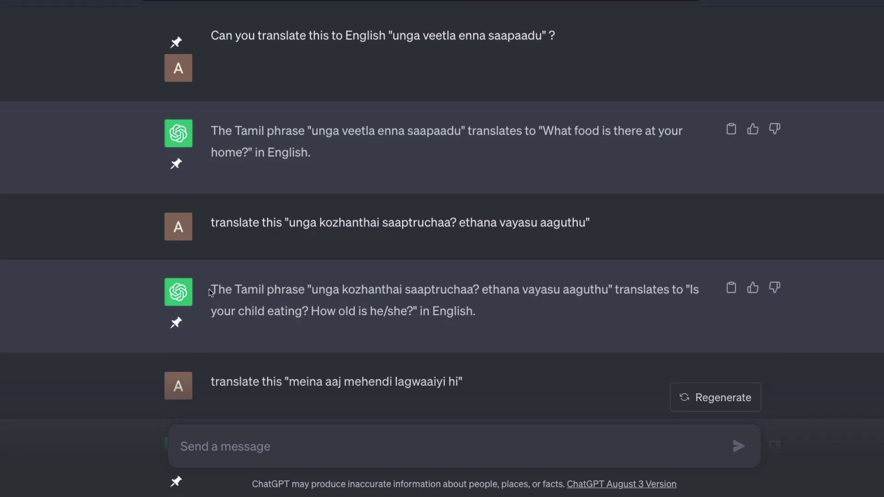
pyautogui.moveTo(211, 291); pyautogui.dragTo(683, 306)
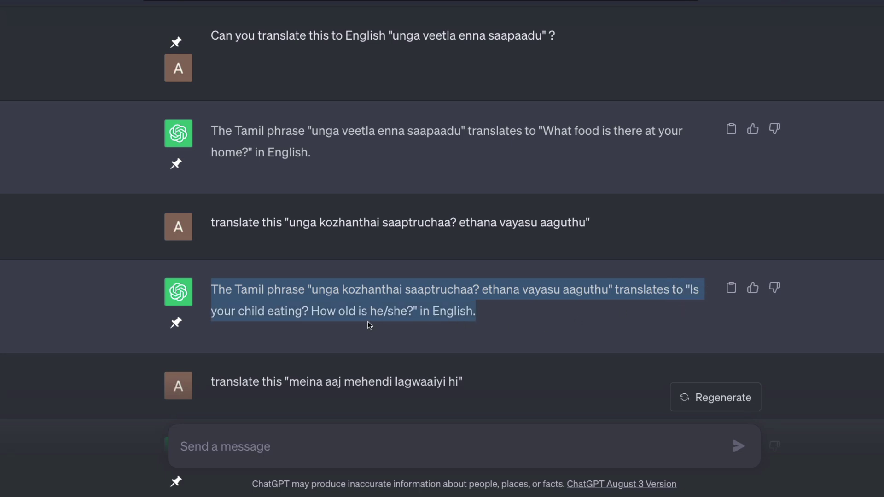
# - Scroll down to the Hindi 'meina aaj mehendi lagwaaiyi hi' reply and highlight 'I applied henna today'
pyautogui.scroll(-2, 369, 323)
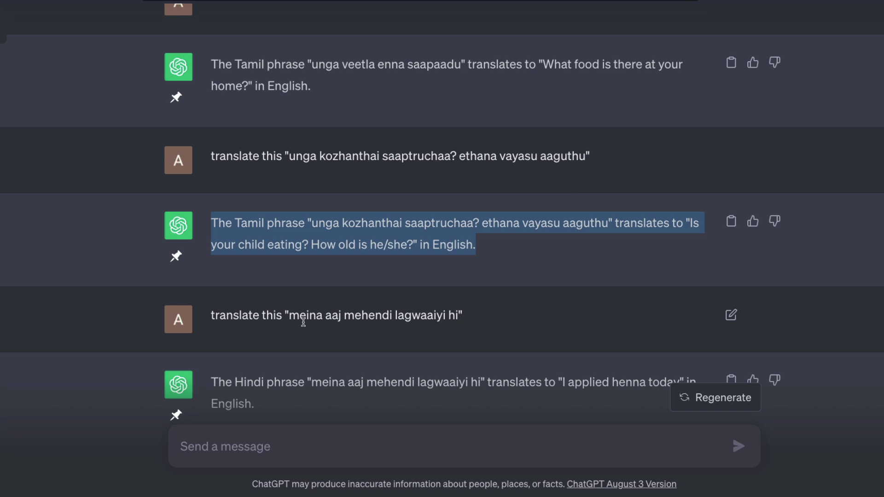
pyautogui.scroll(-1, 302, 326)
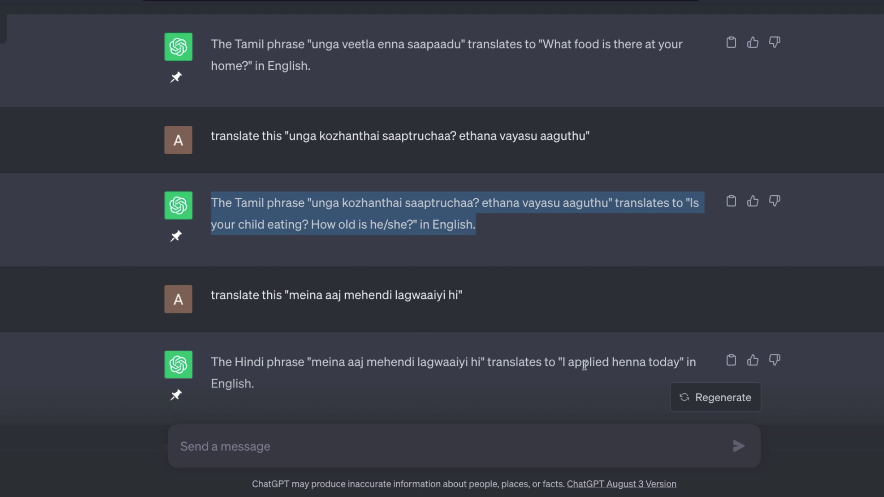
pyautogui.moveTo(562, 363); pyautogui.dragTo(674, 362)
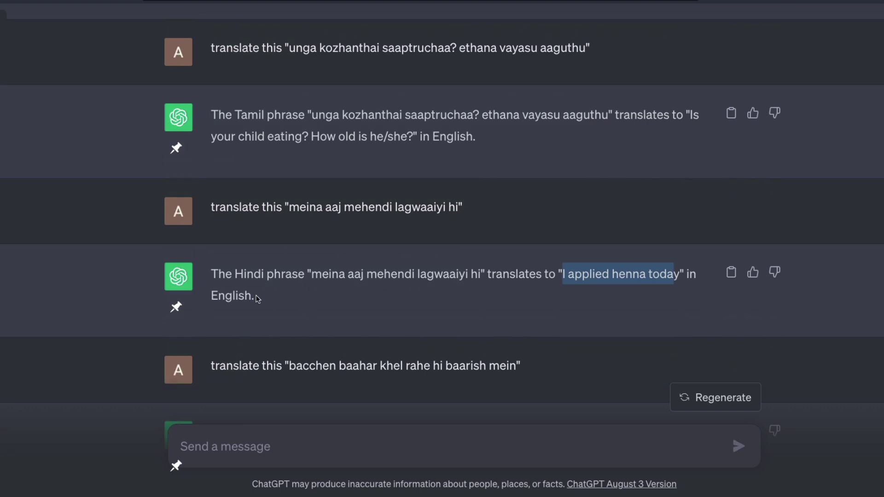
# - Highlight 'The children are playing outside in the rain' and scroll to the 'log hamesha' answer
pyautogui.scroll(-3, 239, 285)
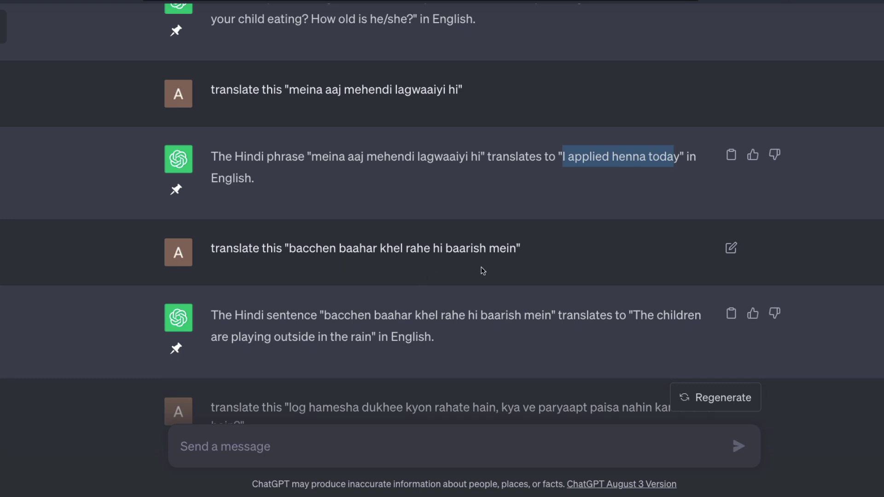
pyautogui.scroll(-1, 543, 290)
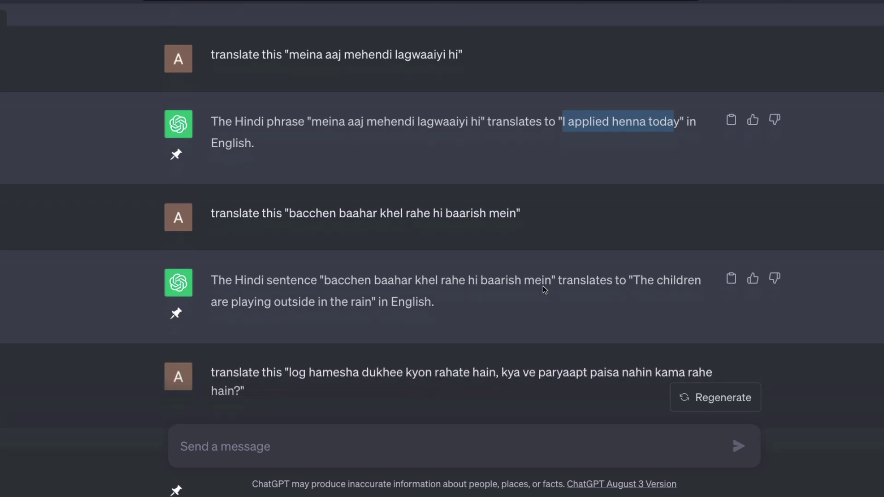
pyautogui.click(434, 305)
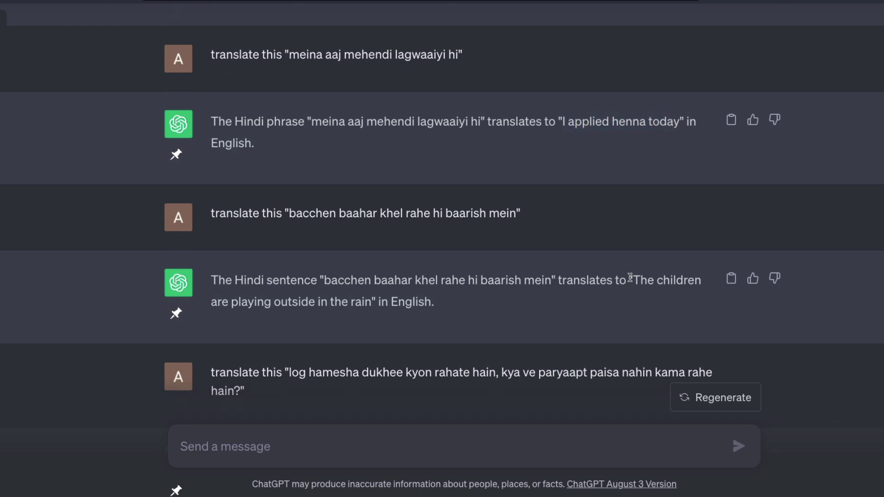
pyautogui.moveTo(628, 281); pyautogui.dragTo(372, 299)
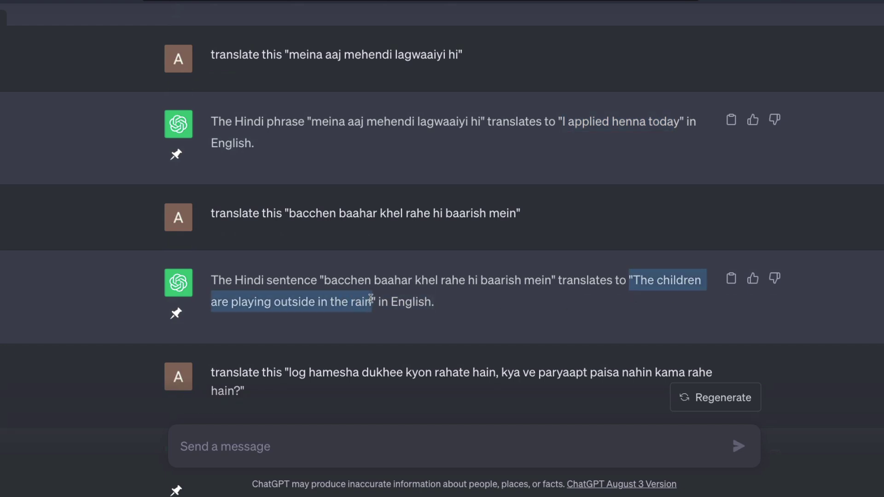
pyautogui.scroll(-3, 386, 330)
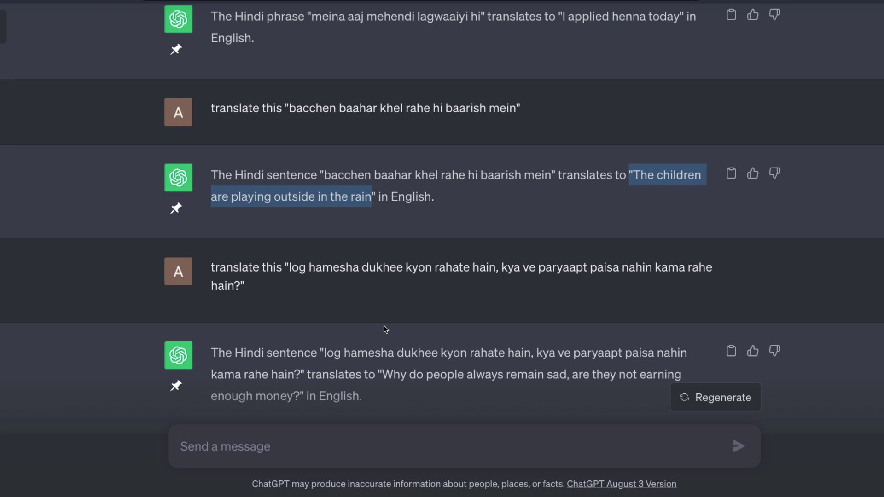
# - Highlight the 'Why do people always remain sad…' translation, then switch to the Bard tab
pyautogui.scroll(-1, 385, 327)
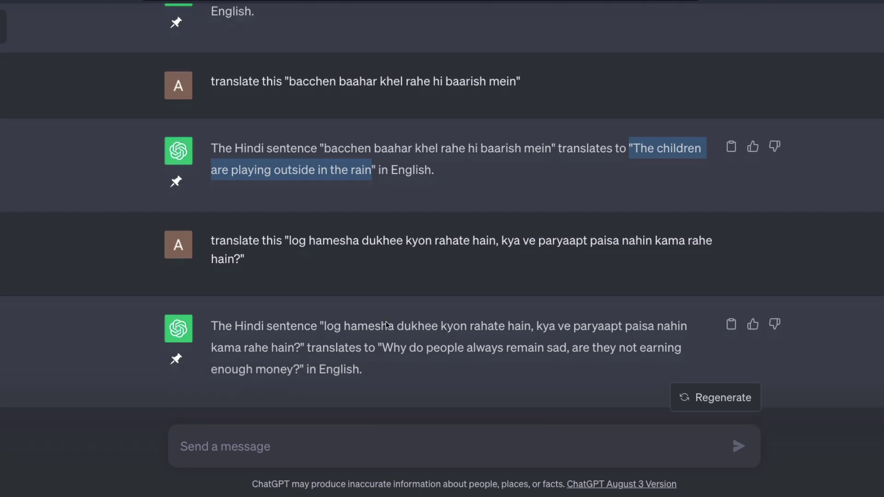
pyautogui.scroll(-1, 387, 321)
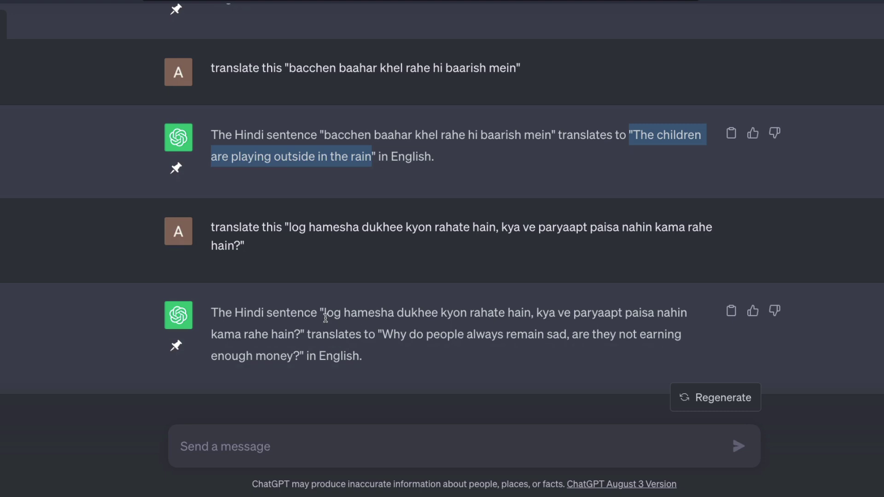
pyautogui.moveTo(326, 313); pyautogui.dragTo(695, 313)
pyautogui.click(695, 311)
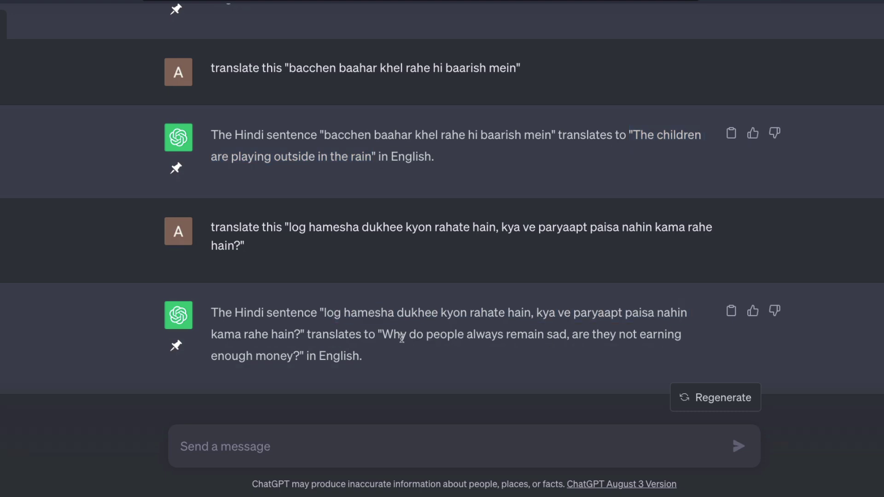
pyautogui.moveTo(383, 333); pyautogui.dragTo(300, 351)
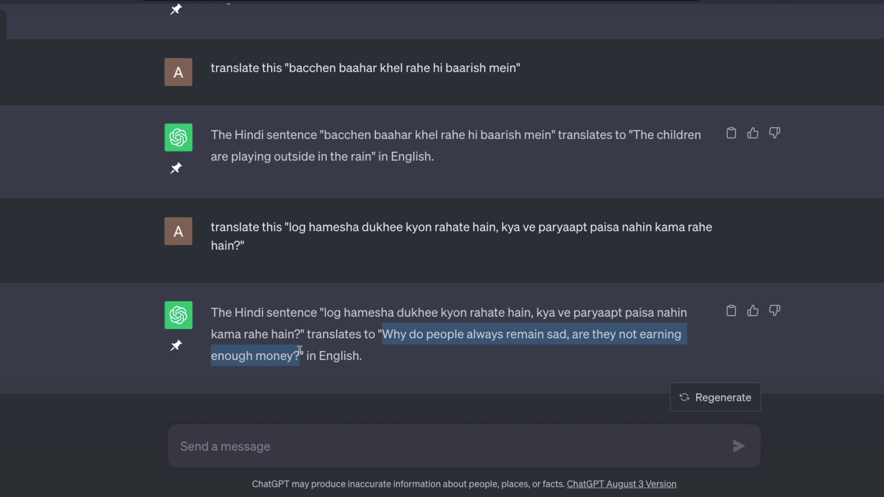
pyautogui.scroll(1, 347, 349)
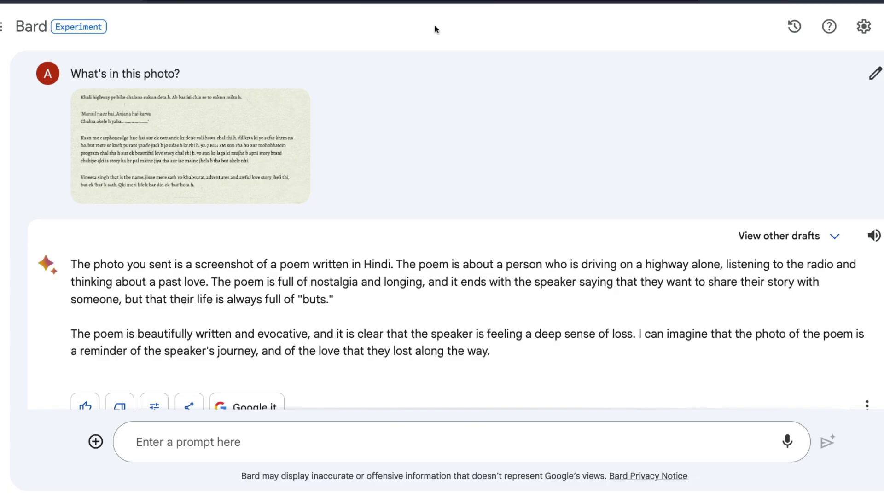
pyautogui.click(426, 11)
# - Highlight Bard's first paragraph about the poem and view the photo full size, then close it
pyautogui.moveTo(388, 305); pyautogui.dragTo(71, 264)
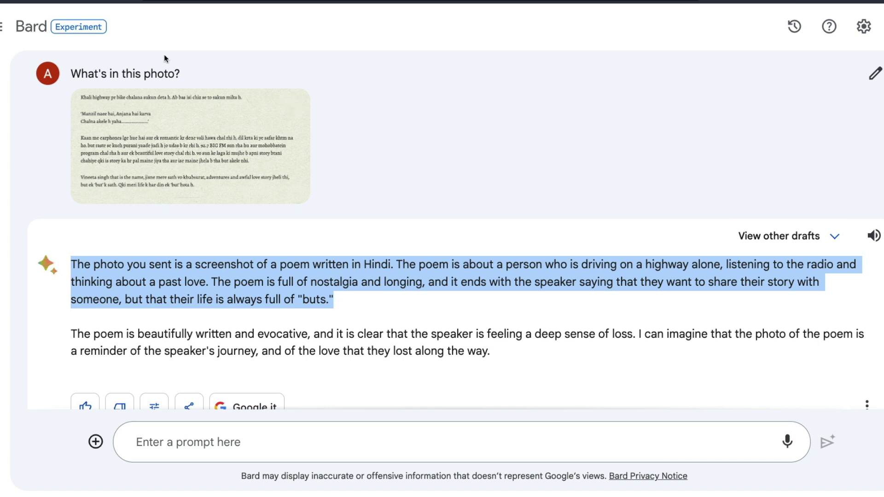
pyautogui.click(175, 116)
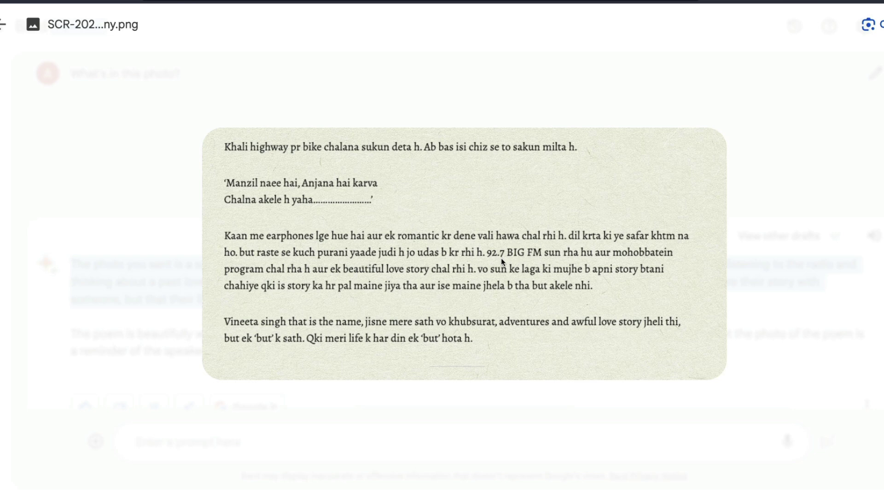
pyautogui.click(802, 276)
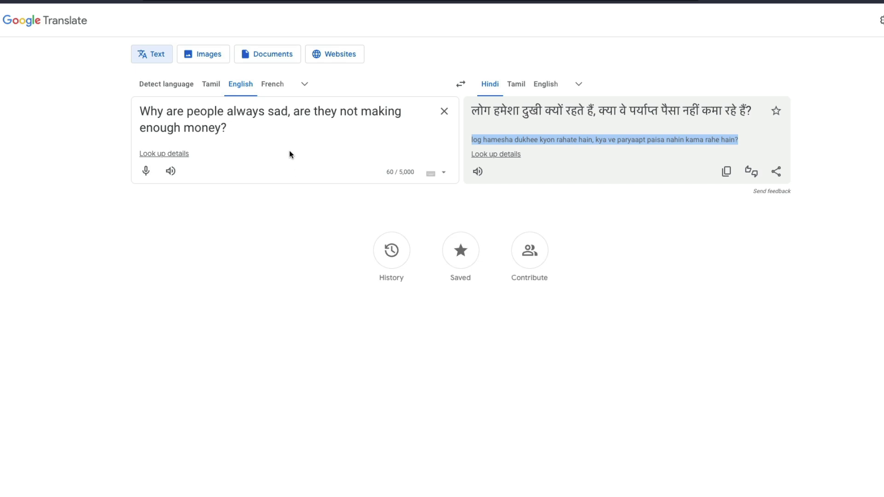
# - Replace the source text with 'I'm going to say something completely random. Why is it always raining in Bangalore?…'
pyautogui.click(261, 139)
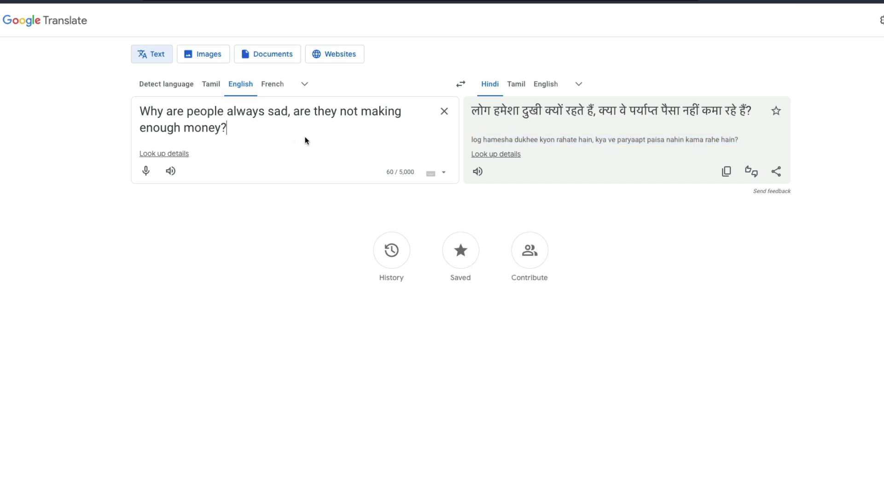
pyautogui.moveTo(305, 136); pyautogui.dragTo(128, 114)
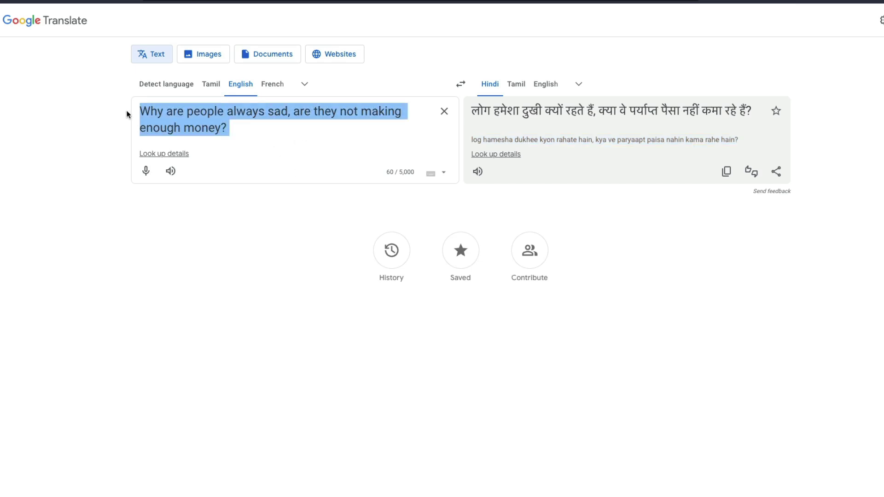
pyautogui.click(325, 143)
pyautogui.hotkey('ctrl', 'a')
pyautogui.write("I'm ")
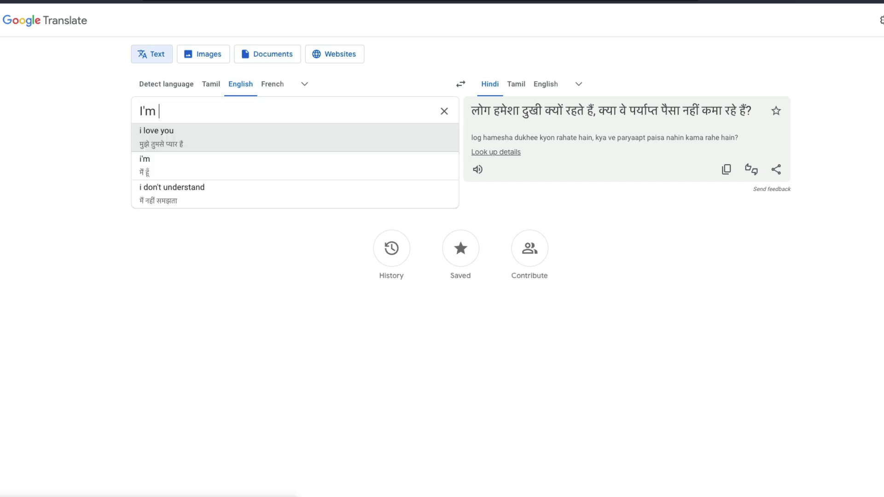
pyautogui.write('goint t')
pyautogui.press('BackSpace')
pyautogui.press('BackSpace')
pyautogui.press('BackSpace')
pyautogui.write('gt')
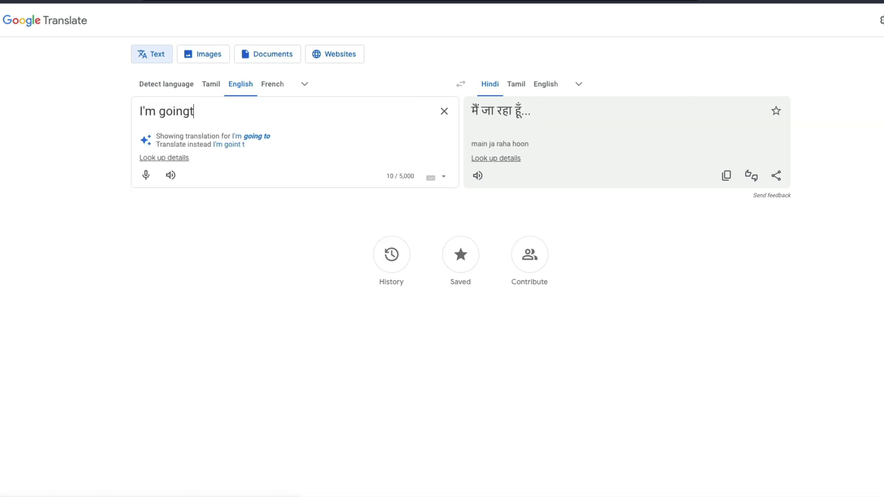
pyautogui.press('BackSpace')
pyautogui.write('to say t')
pyautogui.press('BackSpace')
pyautogui.write('somethi')
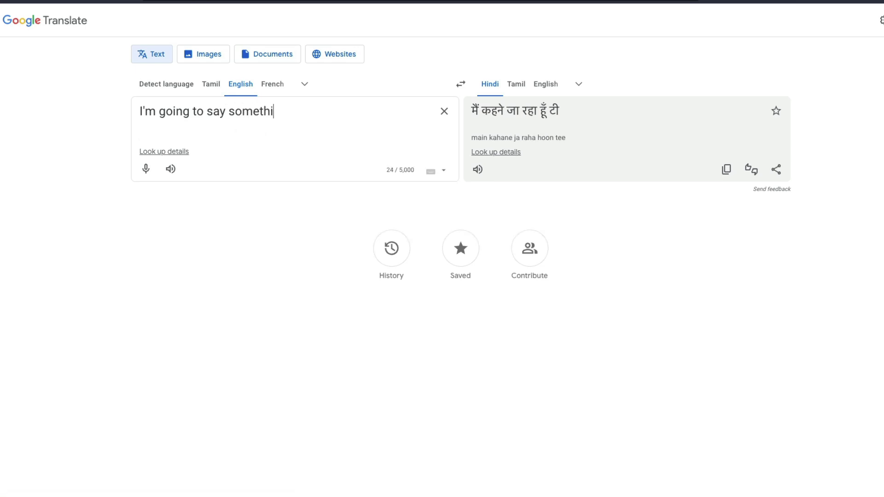
pyautogui.write('ng completely random.')
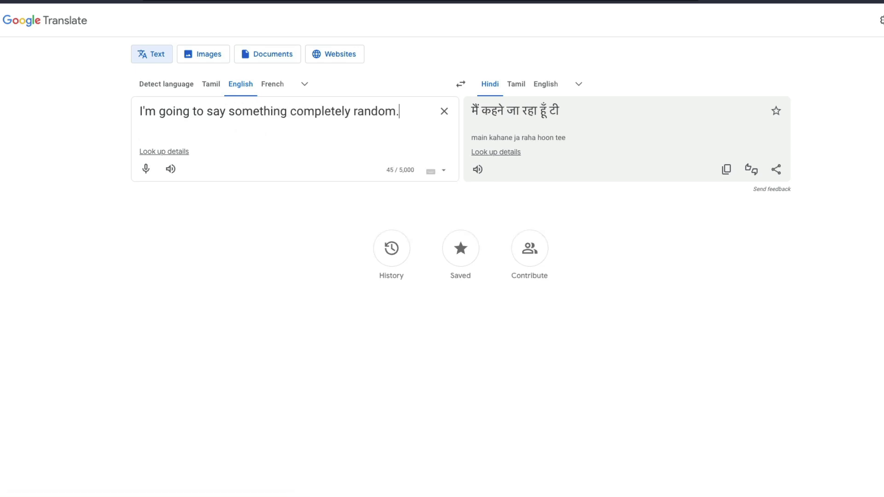
pyautogui.write(' Why is it always r')
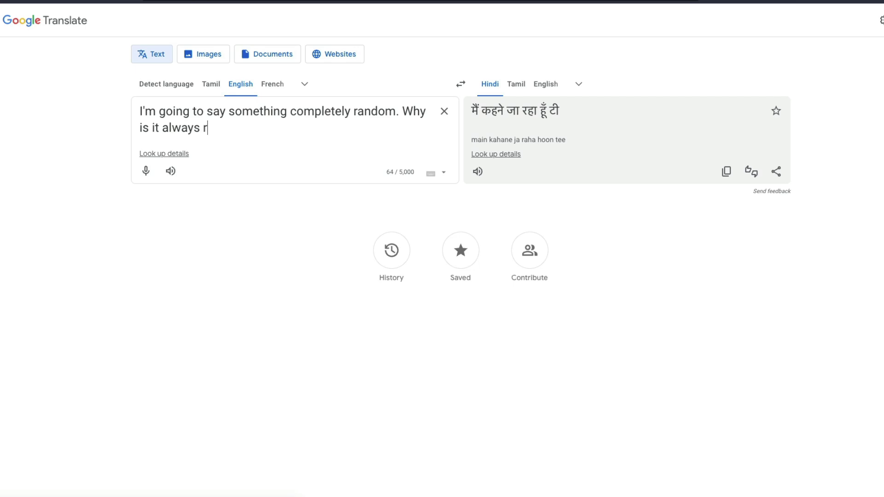
pyautogui.write('aining in Bangal')
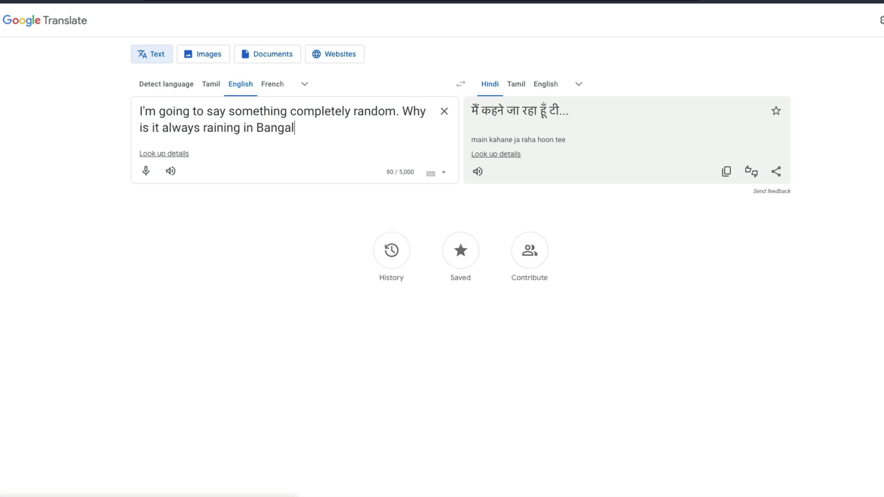
pyautogui.write('ore? This is ')
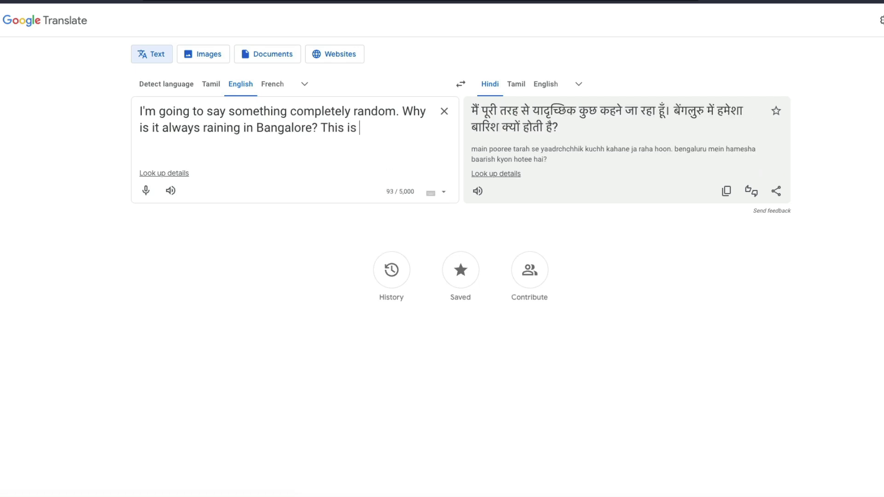
pyautogui.write('super strange? ')
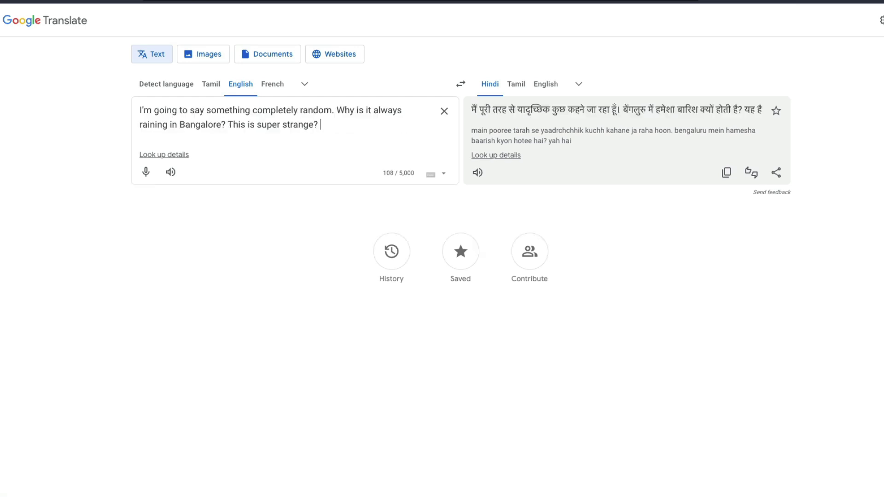
pyautogui.write("It's hot sometim")
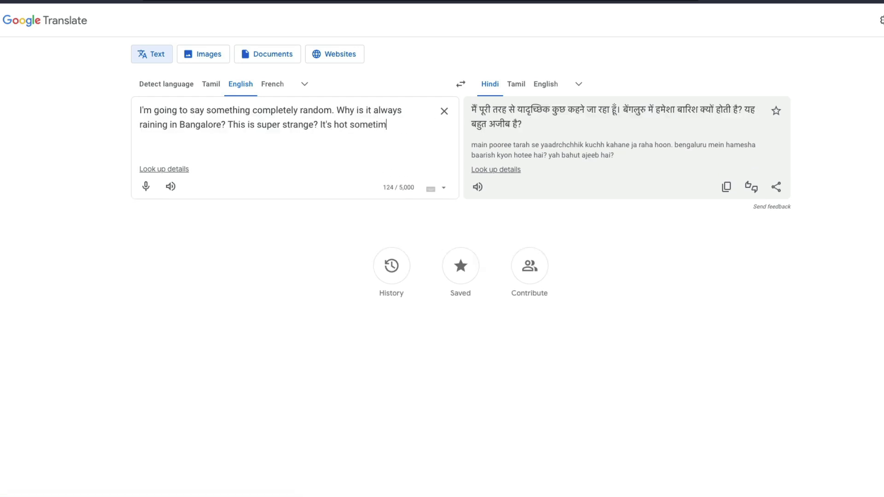
pyautogui.write('es and co')
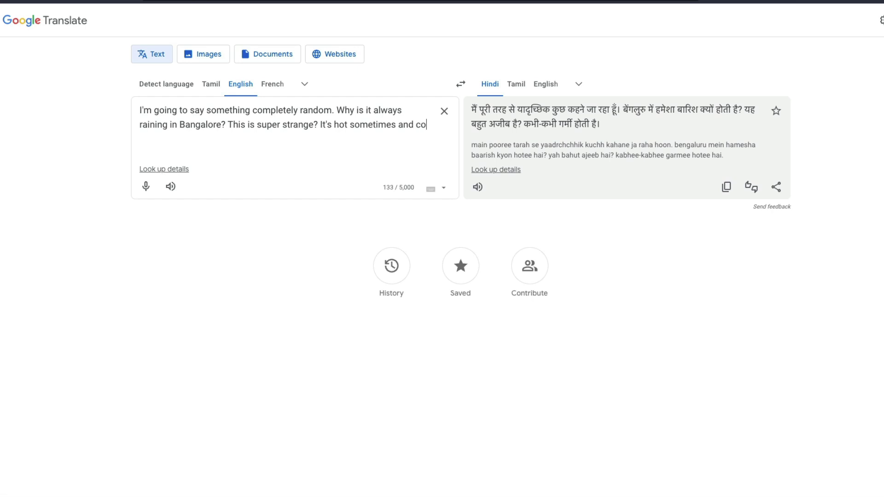
pyautogui.write('ld. Just like a soupl.')
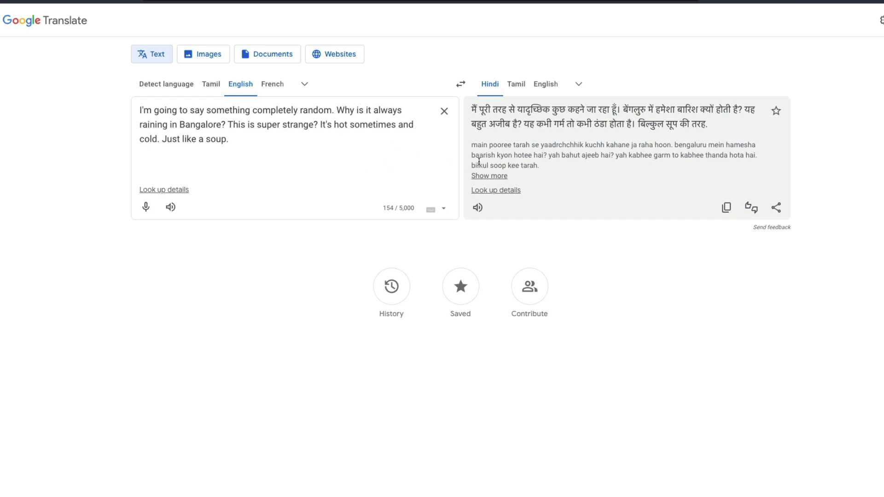
# - Expand and select the full romanized Hindi transliteration of the Bangalore passage
pyautogui.moveTo(548, 167); pyautogui.dragTo(470, 148)
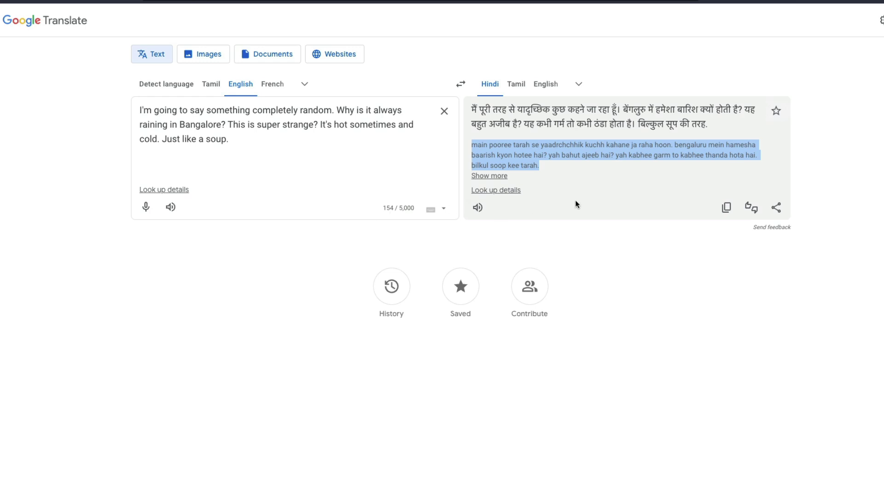
pyautogui.click(500, 176)
pyautogui.moveTo(540, 166); pyautogui.dragTo(472, 149)
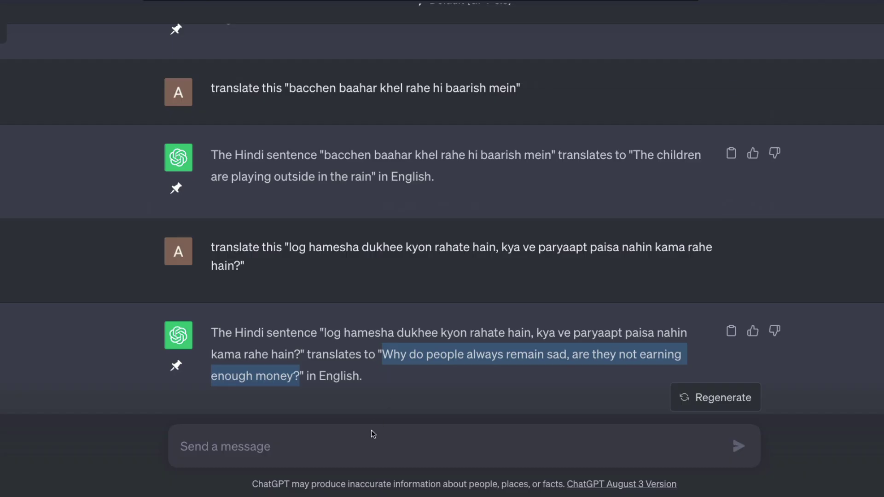
# - Send ChatGPT 'Translate this "…"' with the pasted transliteration, then highlight the reply's last sentence
pyautogui.click(292, 445)
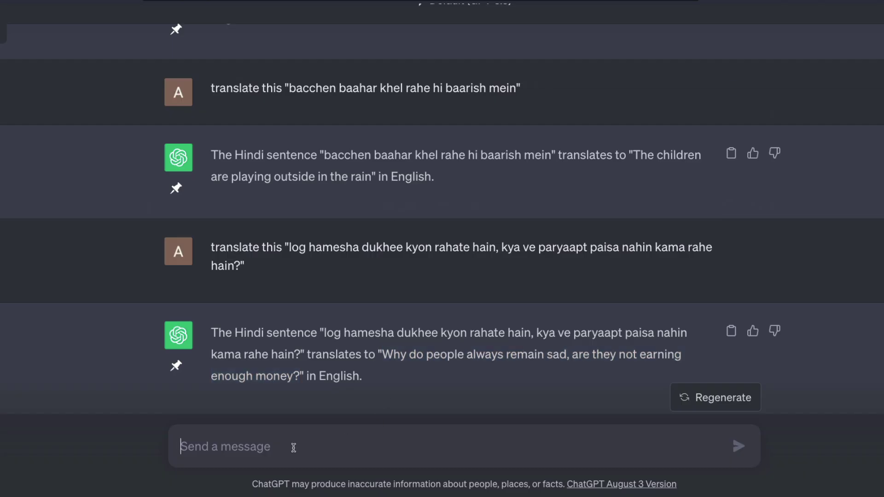
pyautogui.write('Translate this')
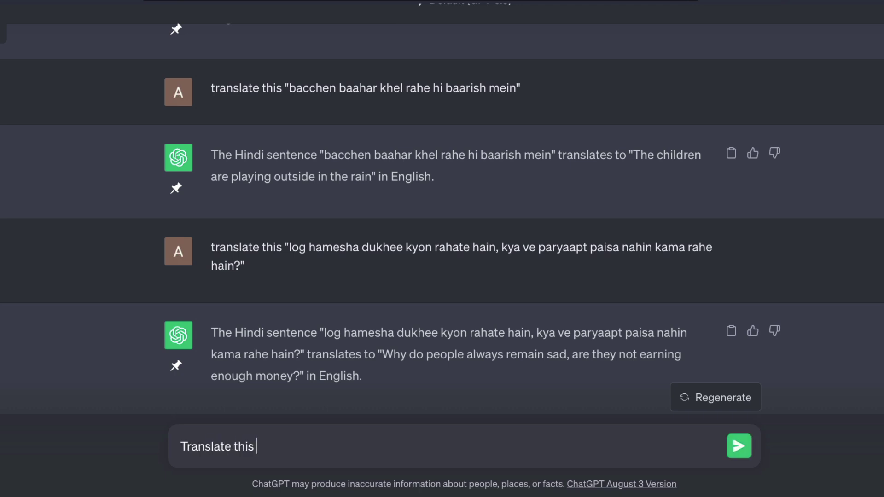
pyautogui.write(' "')
pyautogui.write('main pooree tarah se yaadrchchhik kuchh kahane ja raha hoon, bengaluru mein hamesha baarish kyon hotee hai? yah bahut ajeeb hai? yah kabhee garm to kabhee thanda hota hai, bilkul soop kee tarah.')
pyautogui.write('"')
pyautogui.press('Return')
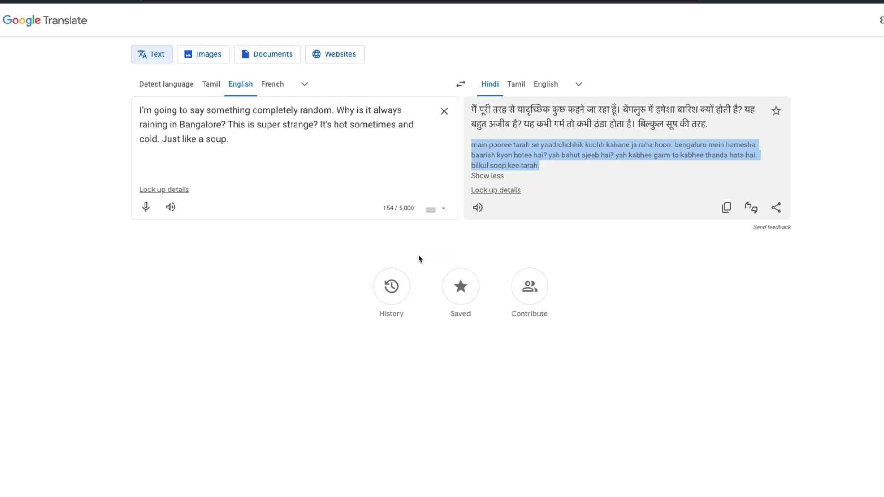
pyautogui.click(242, 144)
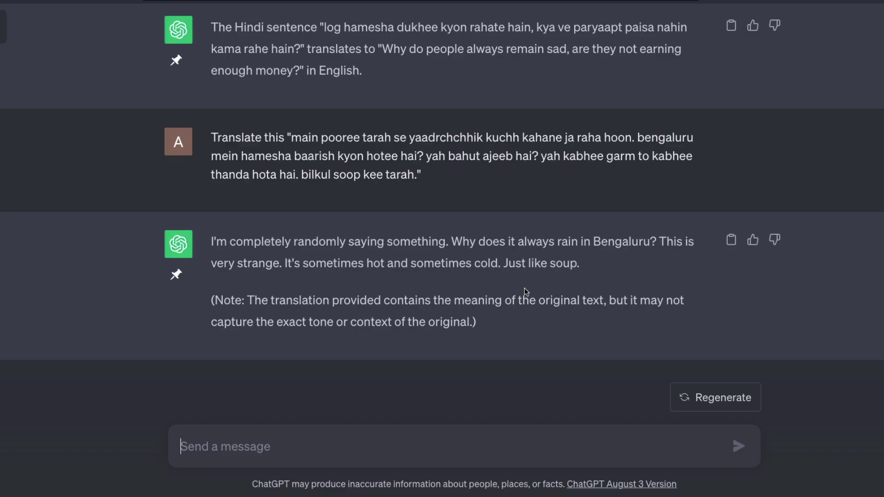
pyautogui.moveTo(580, 264); pyautogui.dragTo(503, 262)
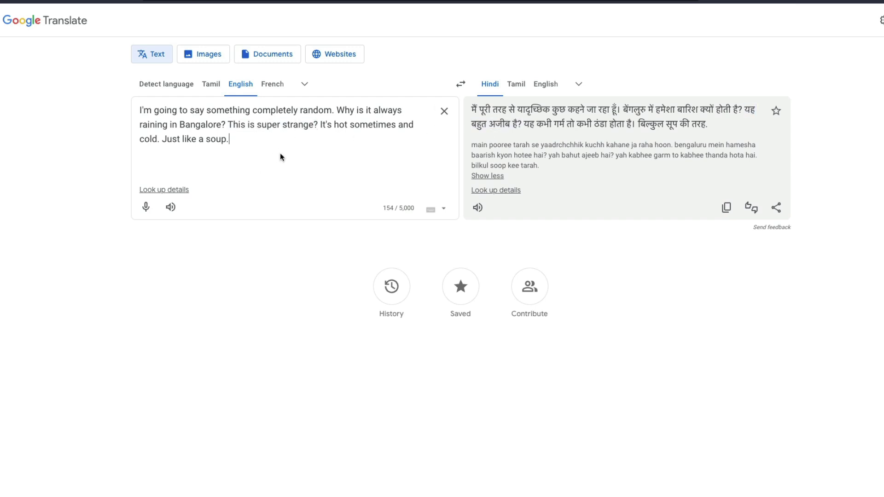
# - Change Google Translate's target language from Hindi to Malayalam
pyautogui.click(578, 86)
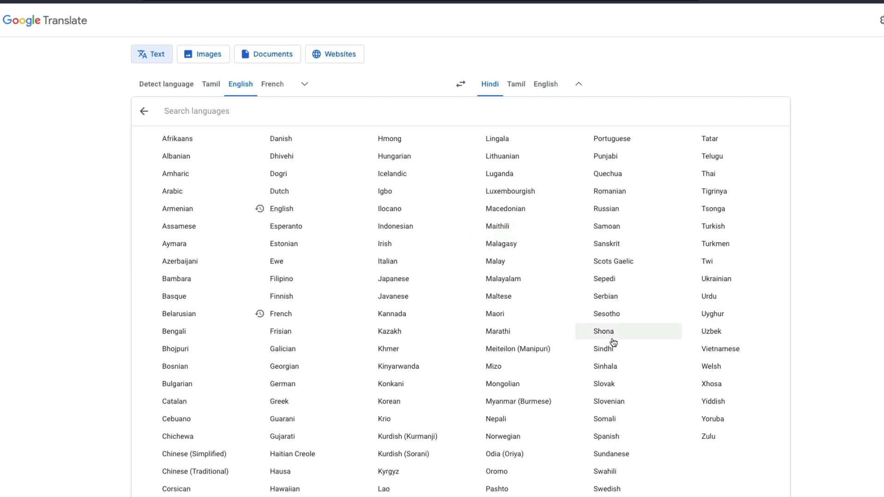
pyautogui.scroll(-1, 634, 364)
pyautogui.scroll(-1, 634, 367)
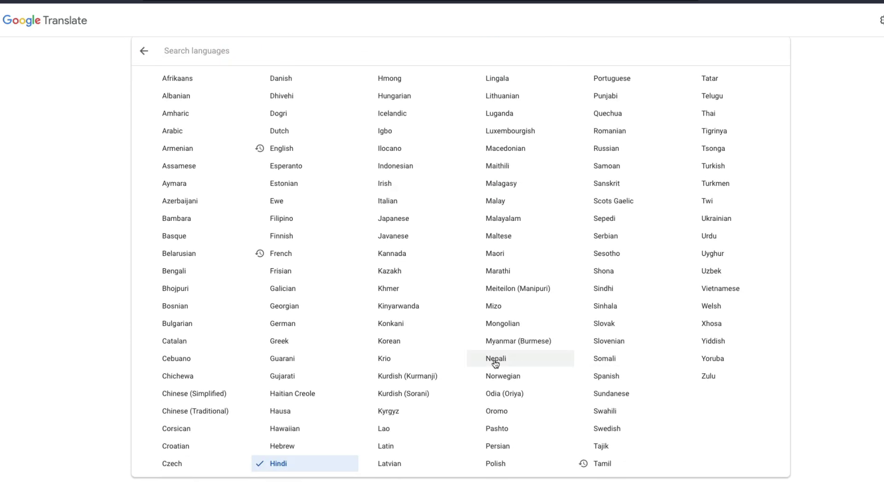
pyautogui.click(512, 227)
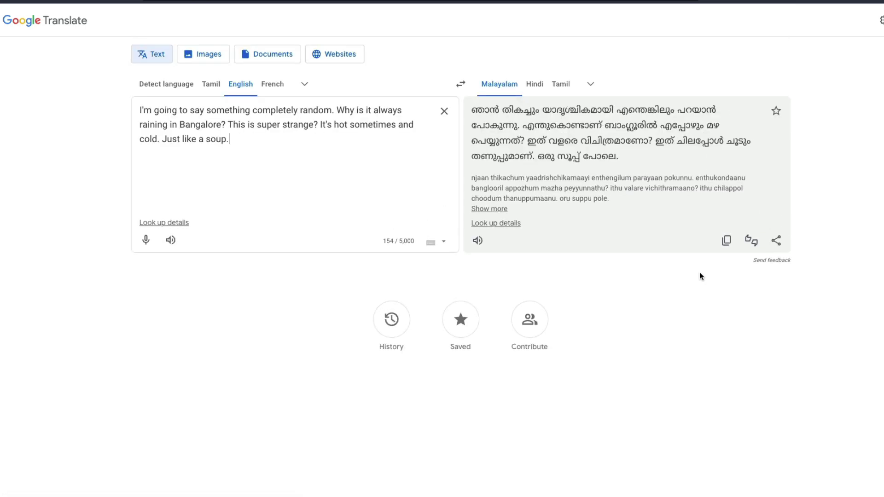
# - Send ChatGPT "Translate this" followed by the copied romanized Malayalam passage in quotes
pyautogui.moveTo(618, 202); pyautogui.dragTo(470, 180)
pyautogui.hotkey('ctrl', 'c')
pyautogui.click(493, 215)
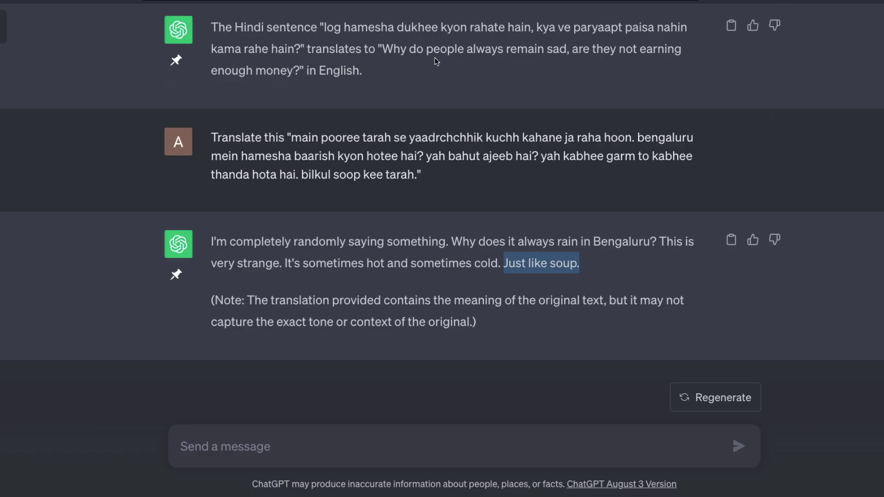
pyautogui.click(265, 441)
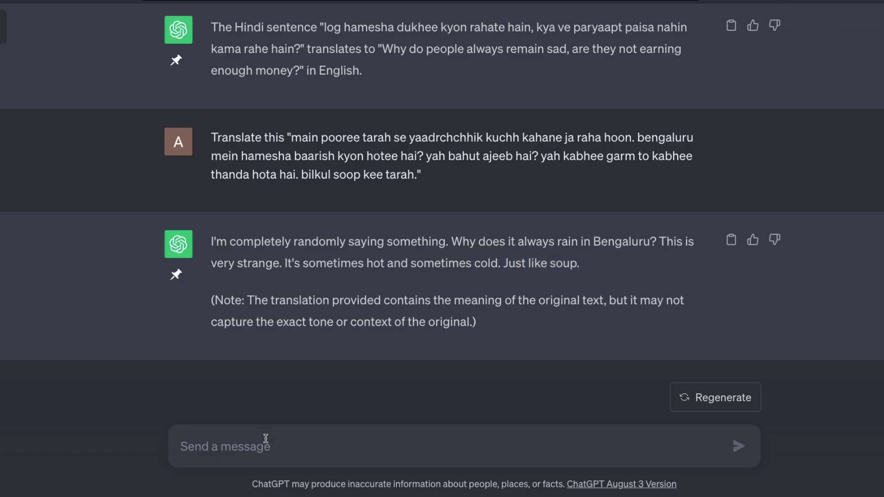
pyautogui.write('Tsanslate this "')
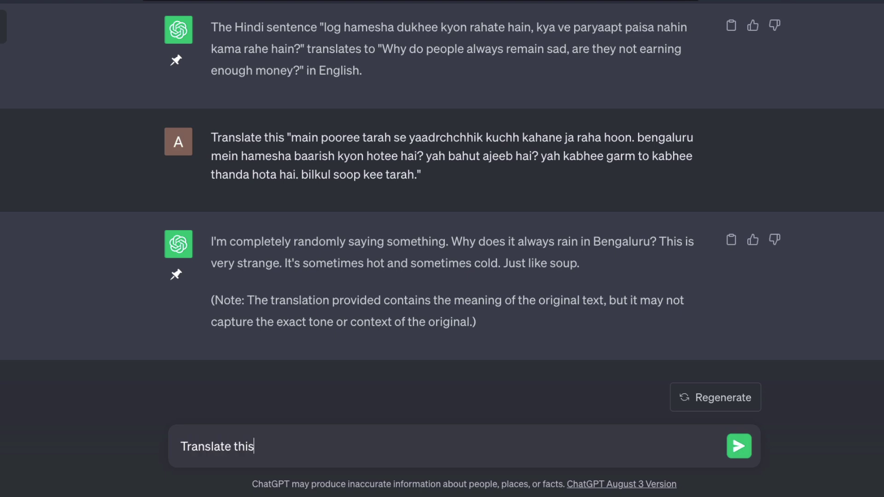
pyautogui.hotkey('ctrl', 'v')
pyautogui.write('"')
pyautogui.press('Return')
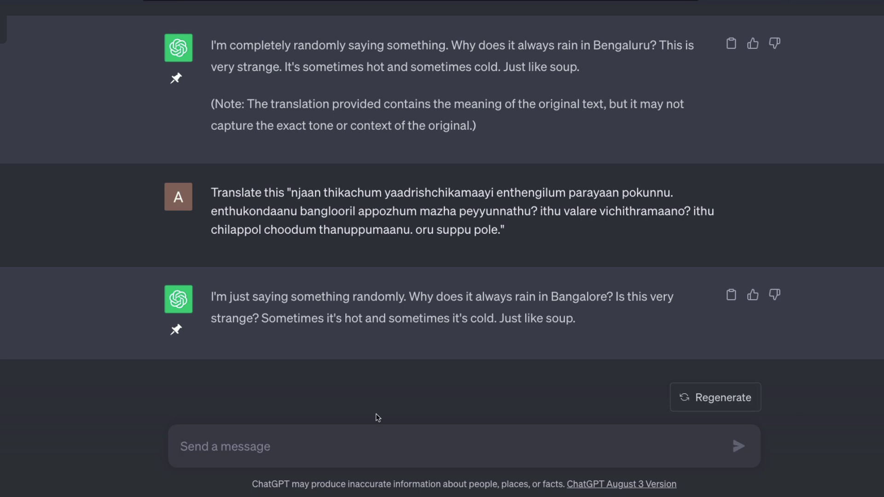
# - Ask ChatGPT "What language is this and translate this" with the romanized passage pasted after it
pyautogui.write('What la')
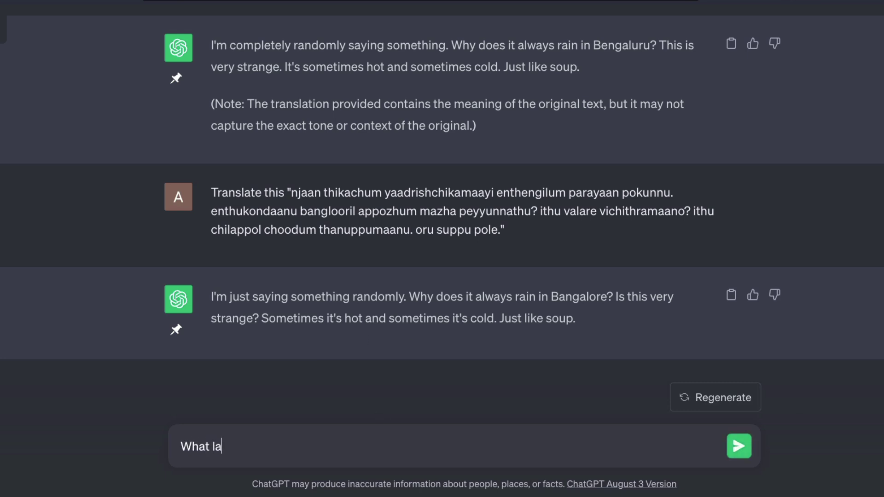
pyautogui.write('nguage is this and')
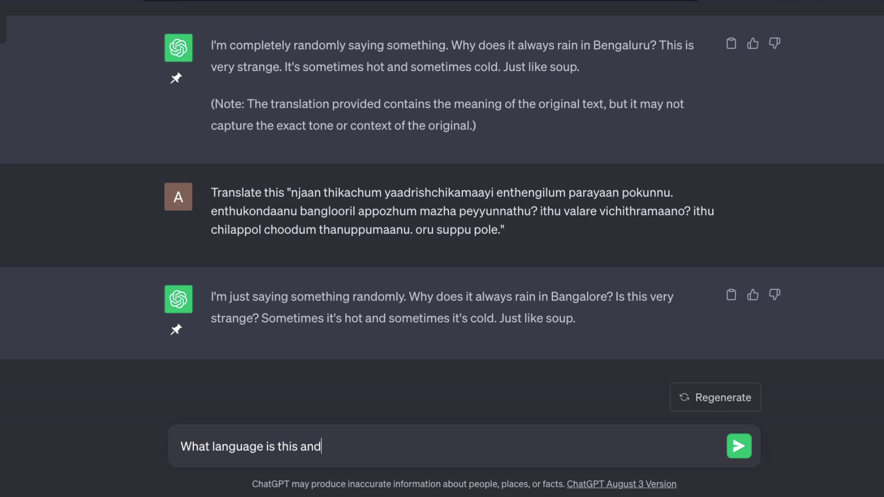
pyautogui.write(' translate this')
pyautogui.write('"njaan thikachum yaadrishchikamaayi enthengilum parayaan pokunnu. enthukondaanu banglooril appozhum mazha peyyunnathu? ithu valare vichithramaano? ithu chilappol choodum thanuppumaanu. oru suppu pole."')
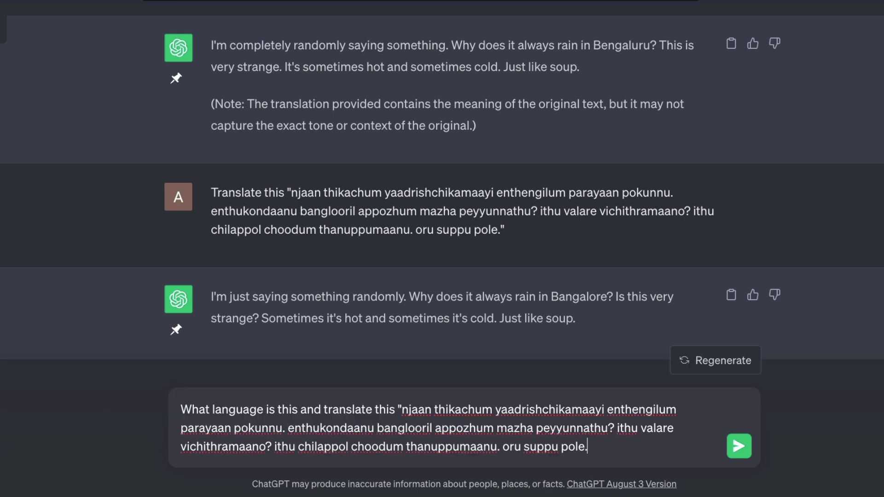
pyautogui.press('Return')
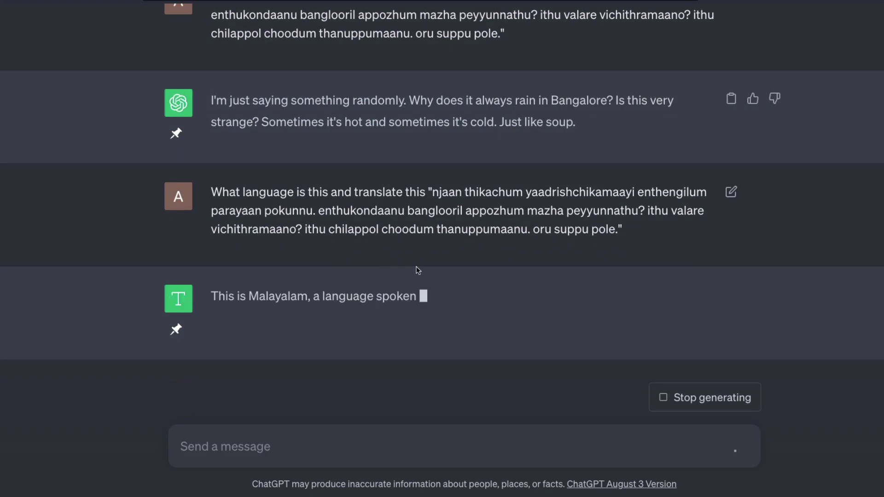